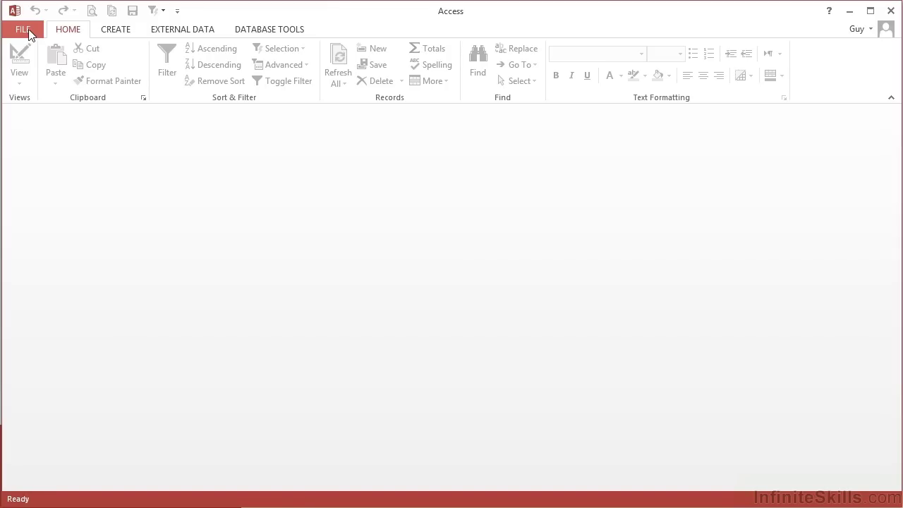
Open the New page and browse the templates, such as Issue tracking and Desktop contacts
left_click(23, 29)
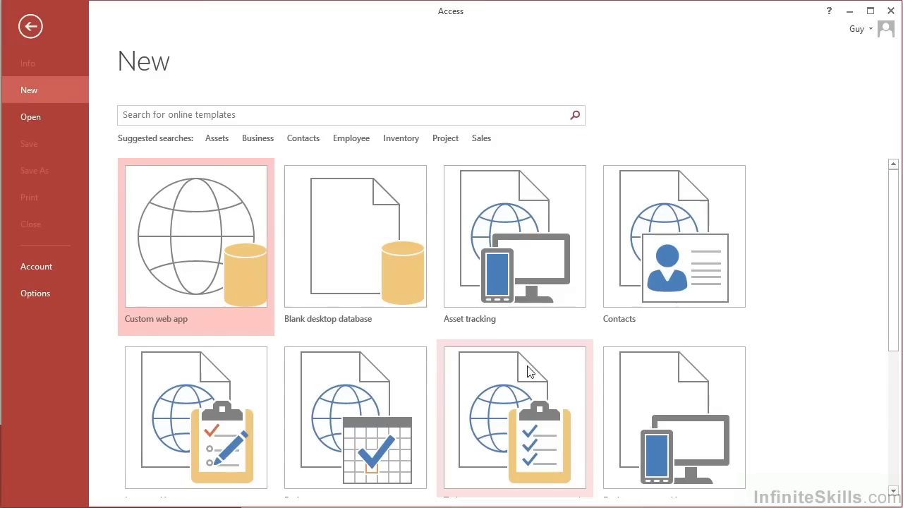
scroll(563, 381, "down", 2)
scroll(583, 397, "down", 2)
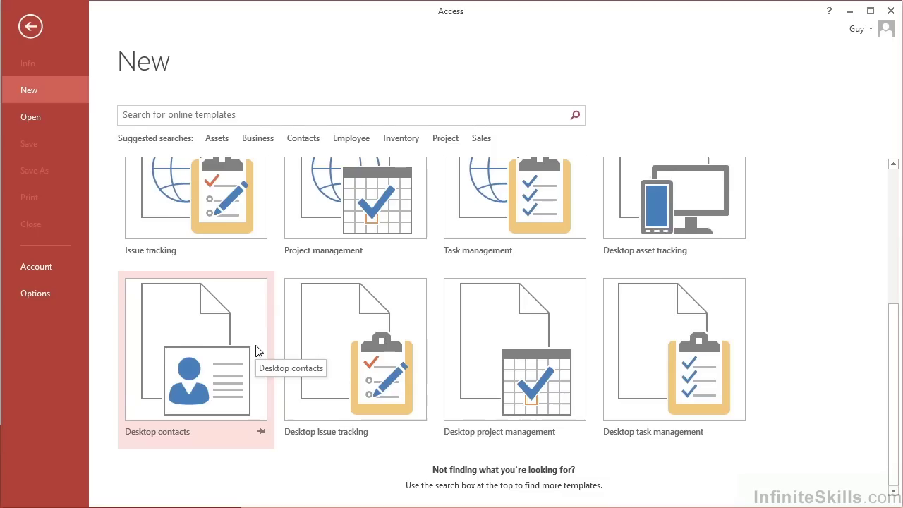
scroll(258, 351, "up", 2)
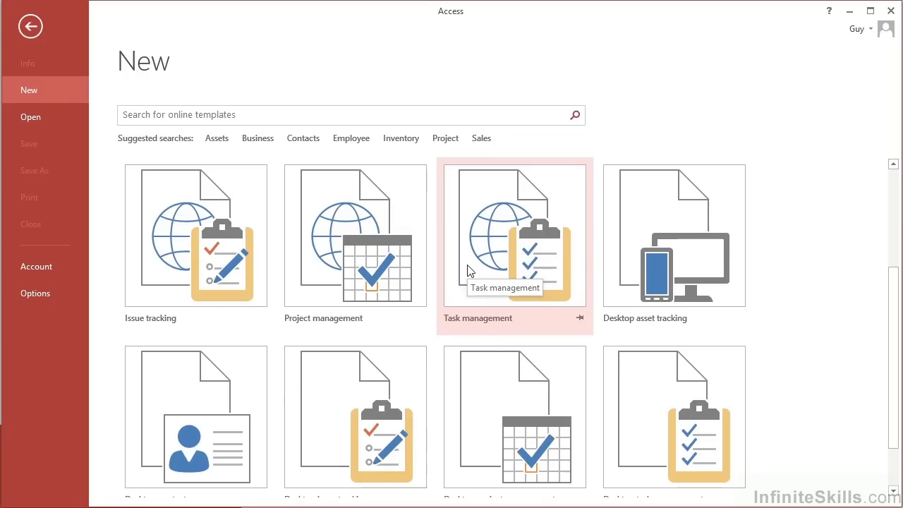
scroll(522, 376, "down", 2)
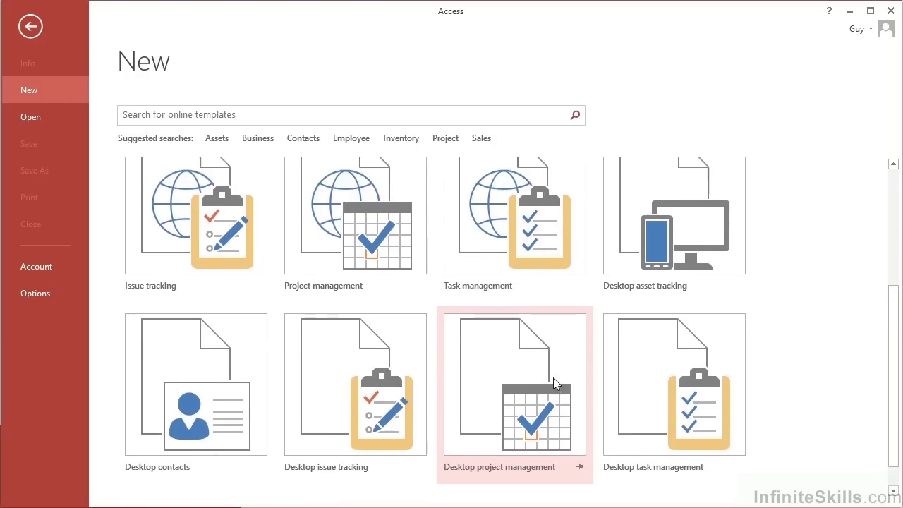
scroll(555, 383, "up", 5)
scroll(358, 255, "up", 2)
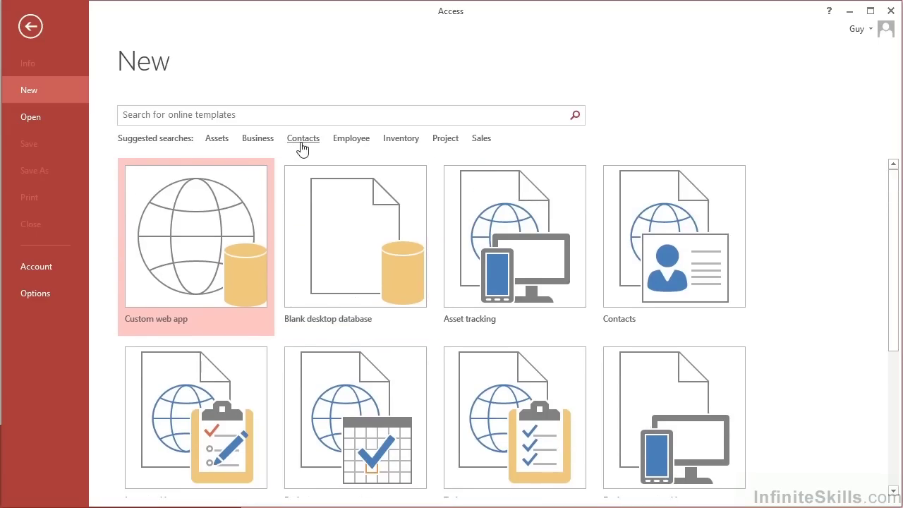
Search online templates for Employee and browse results like Desktop expense reports and Desktop time card
left_click(350, 140)
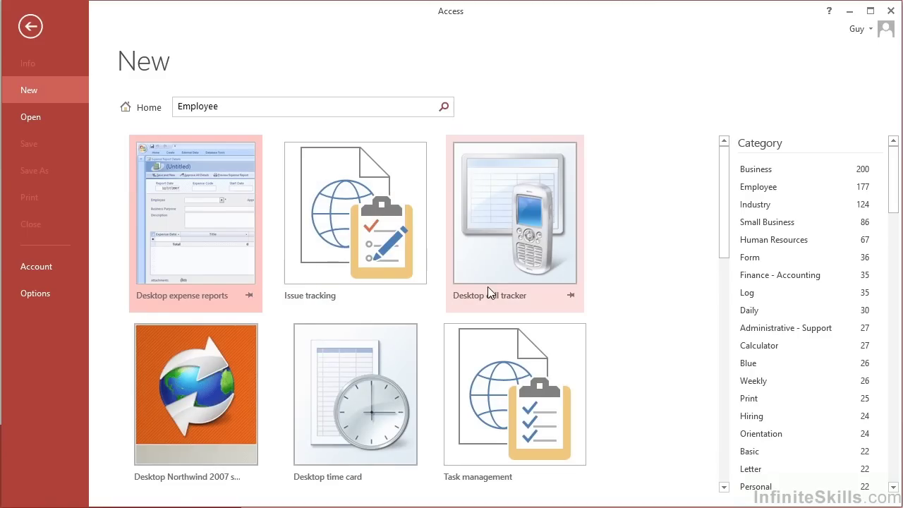
scroll(487, 285, "down", 1)
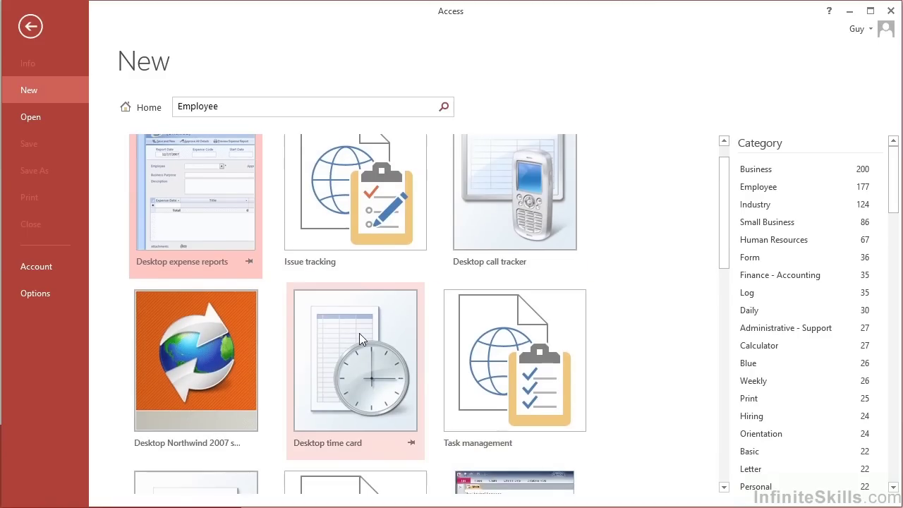
scroll(359, 333, "down", 4)
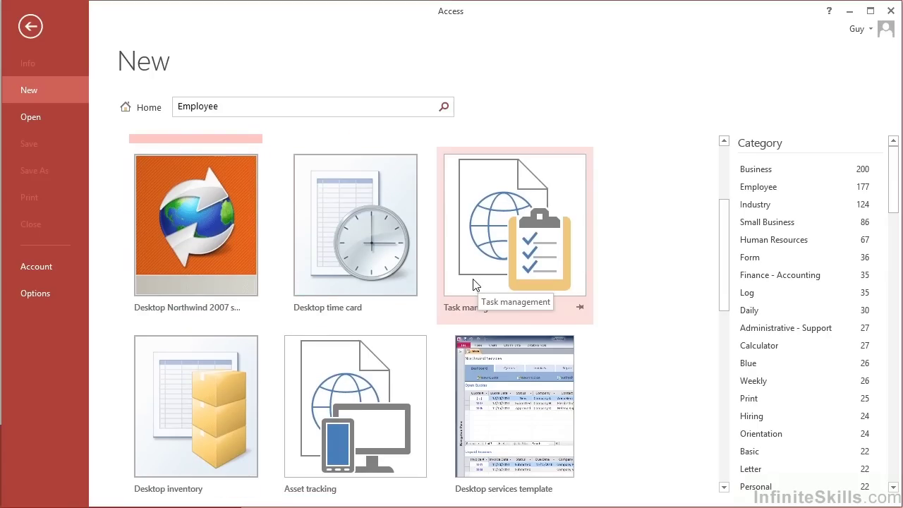
scroll(430, 336, "down", 8)
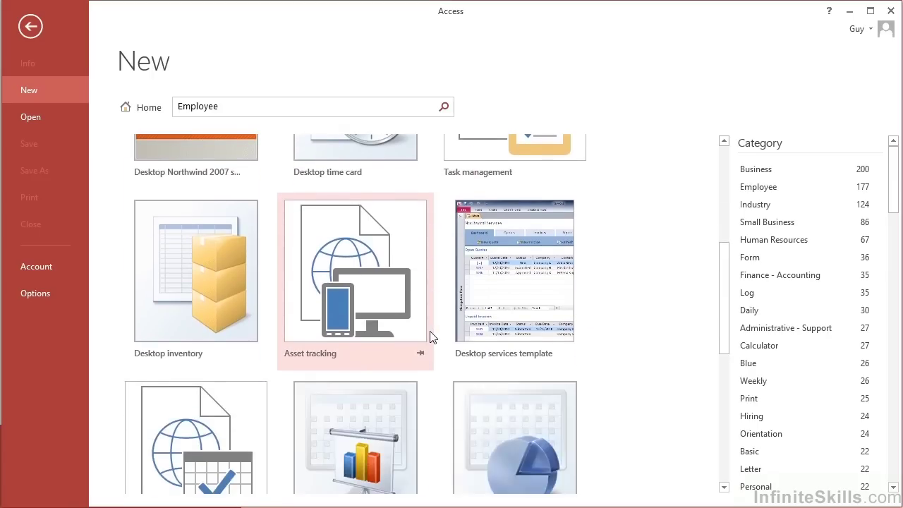
scroll(433, 338, "down", 5)
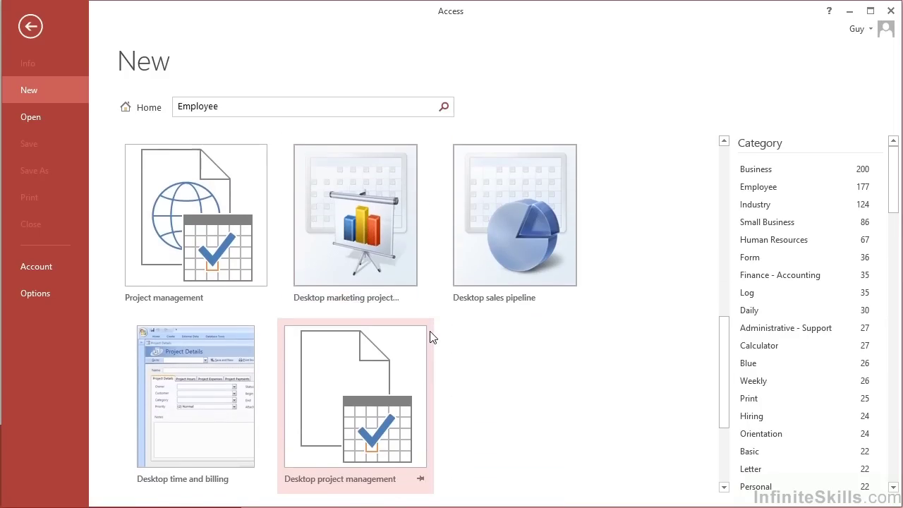
scroll(433, 337, "up", 12)
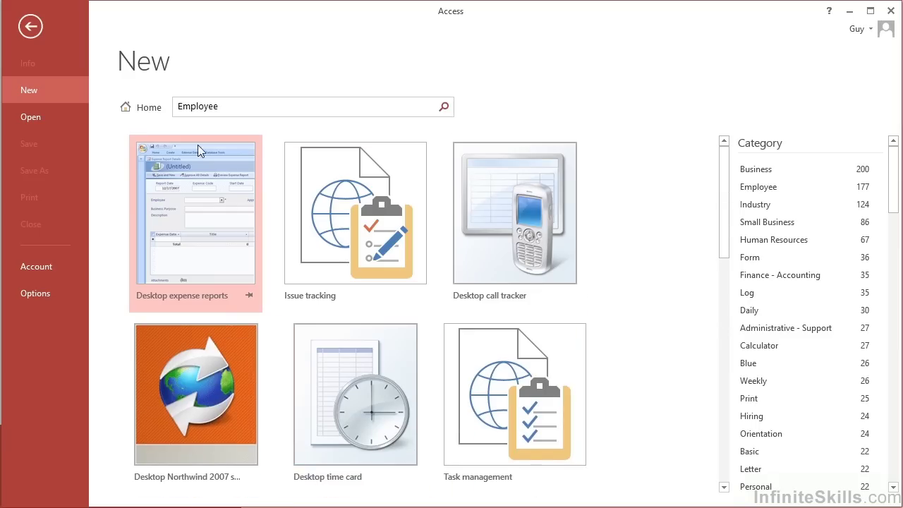
Replace the search term with 'sales' and run the online template search
double_click(226, 107)
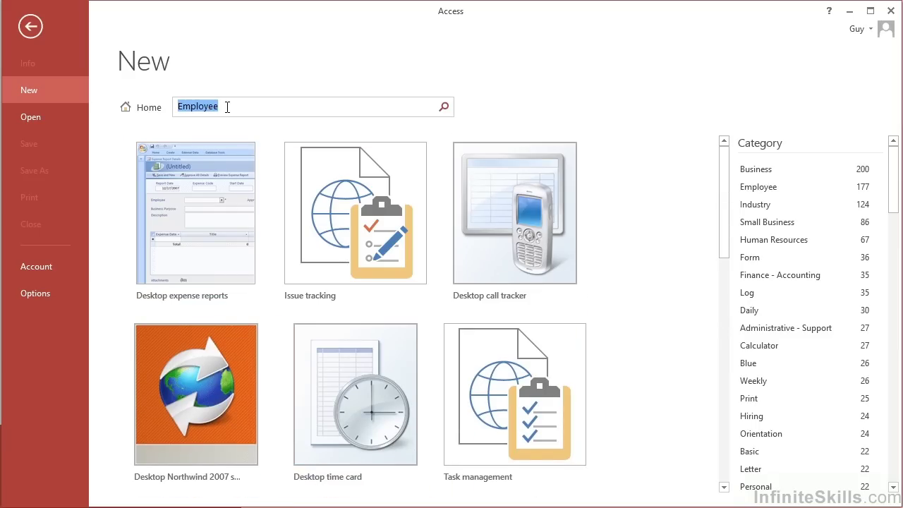
type("sales")
key("Return")
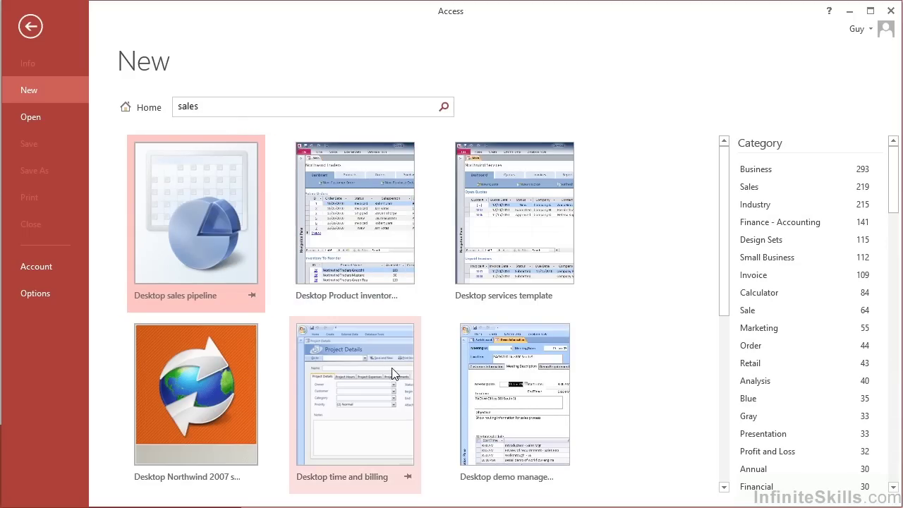
Browse the sales results and narrow them to the Order category
scroll(388, 371, "down", 3)
scroll(388, 372, "down", 4)
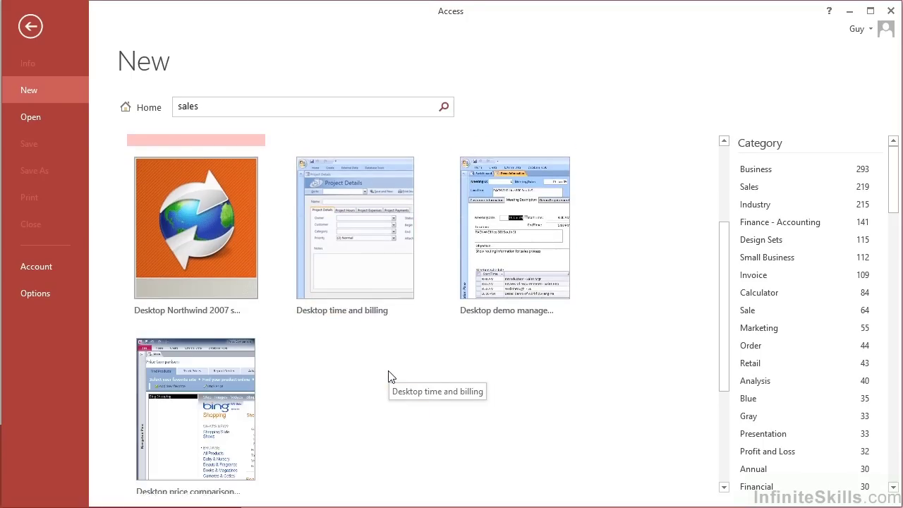
scroll(392, 376, "down", 1)
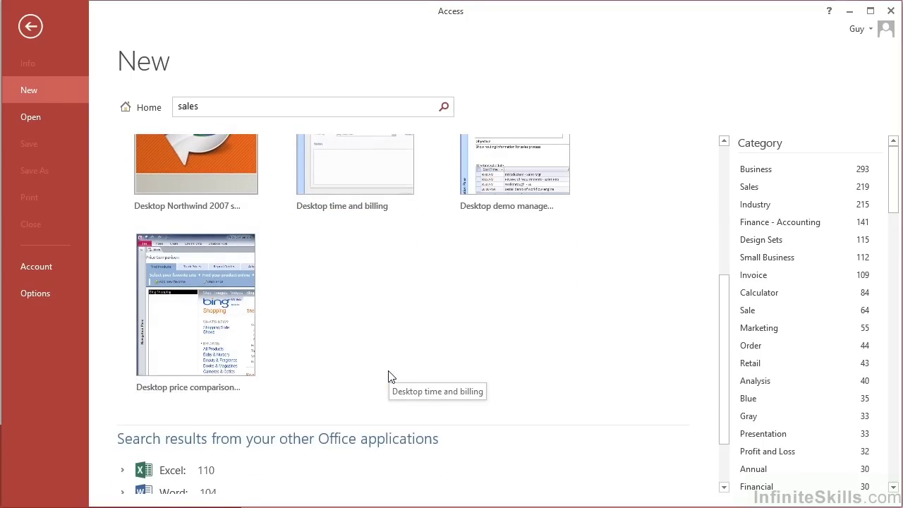
scroll(392, 376, "up", 8)
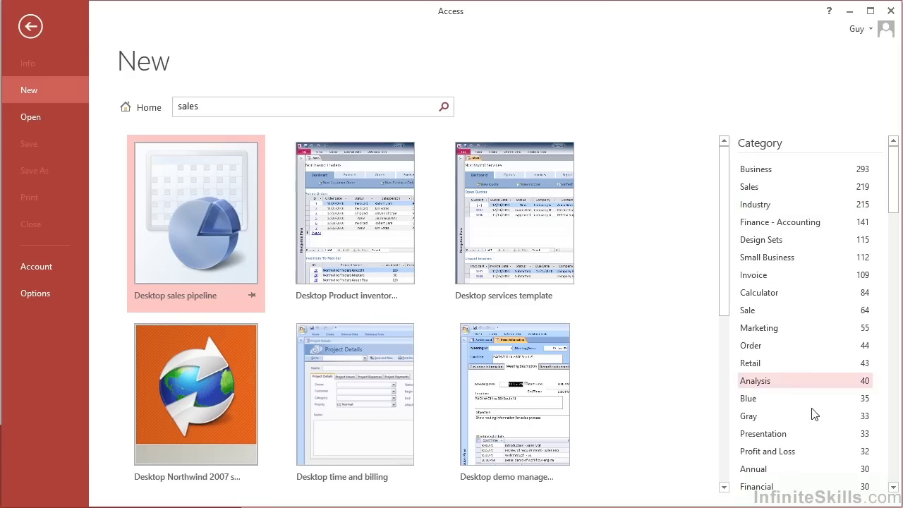
scroll(801, 436, "down", 2)
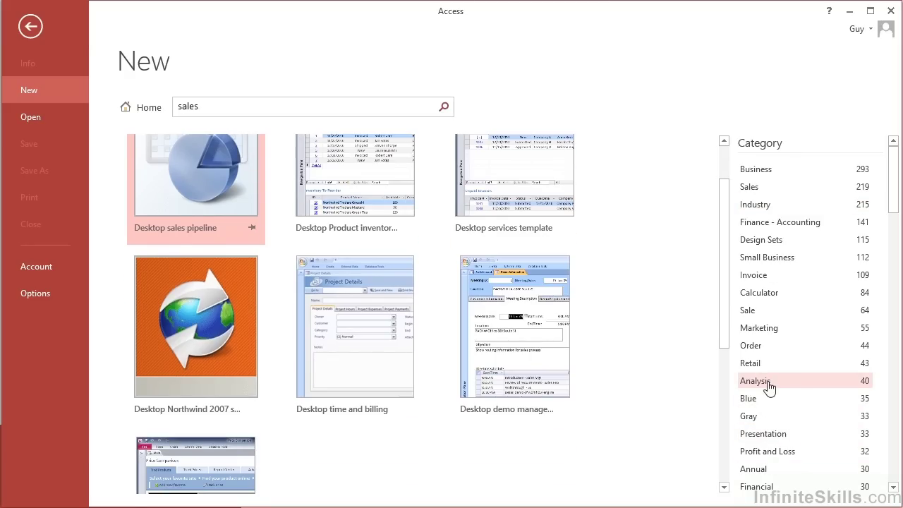
left_click(760, 351)
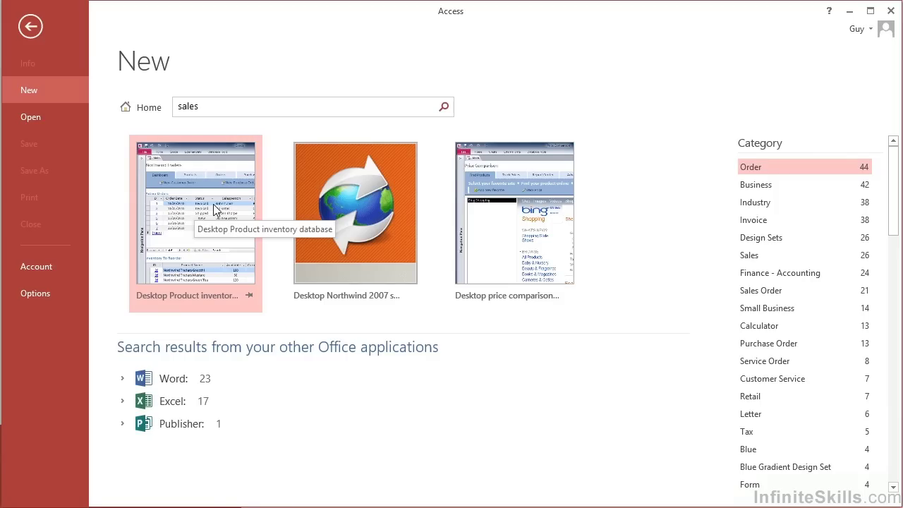
Try creating a database from Desktop Product inventory, then dismiss both error messages
double_click(213, 204)
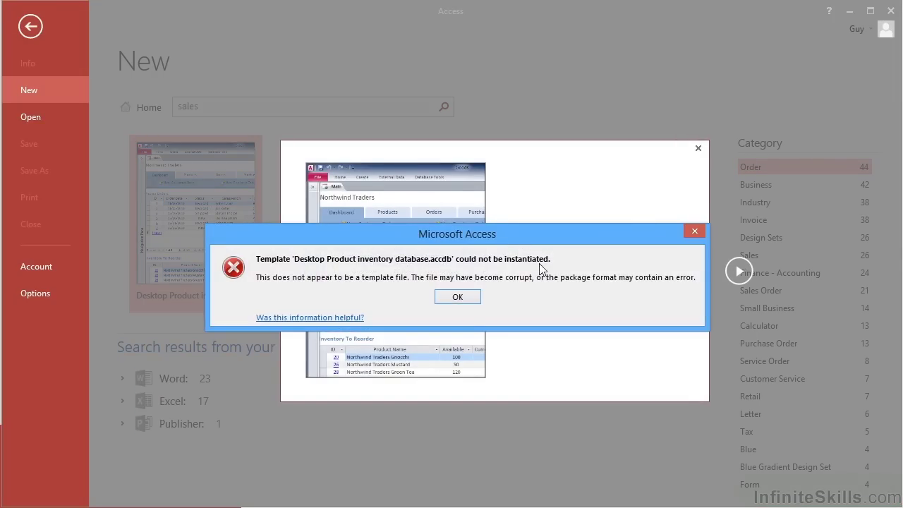
left_click(458, 297)
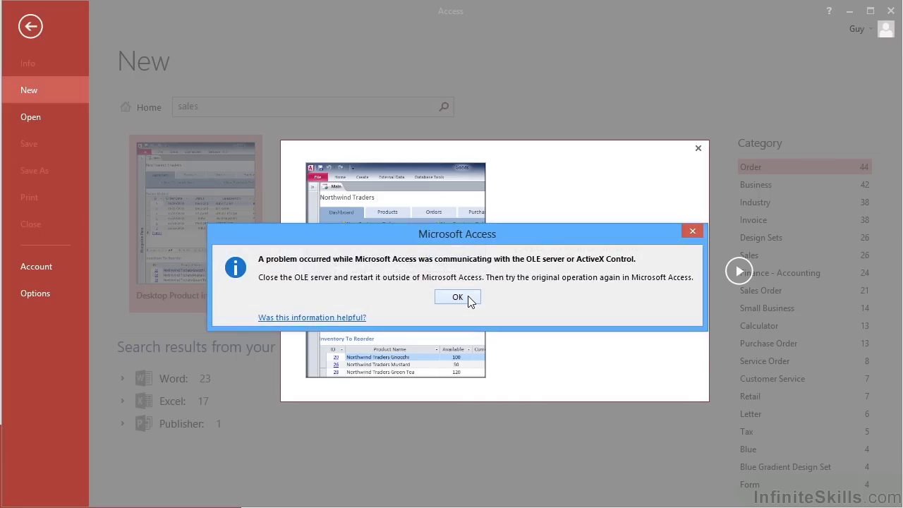
left_click(468, 296)
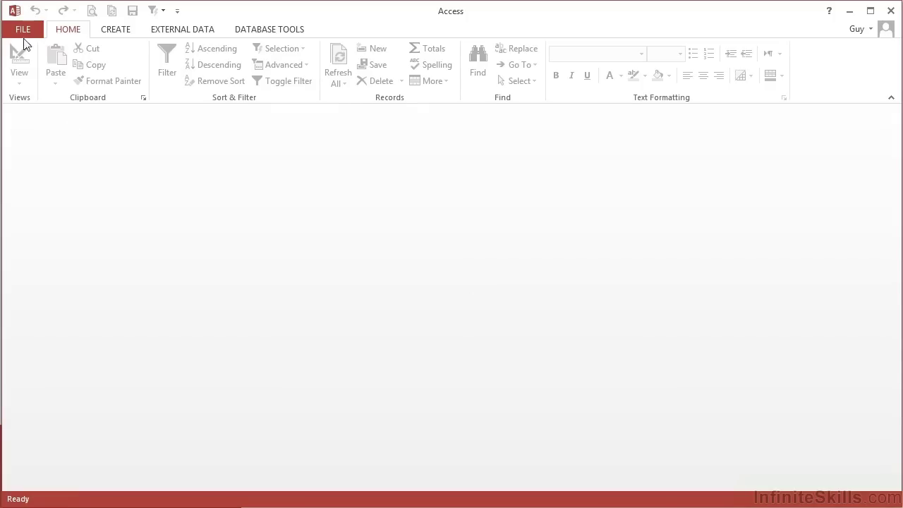
Search the templates for 'sales' again and choose Desktop sales pipeline
left_click(24, 32)
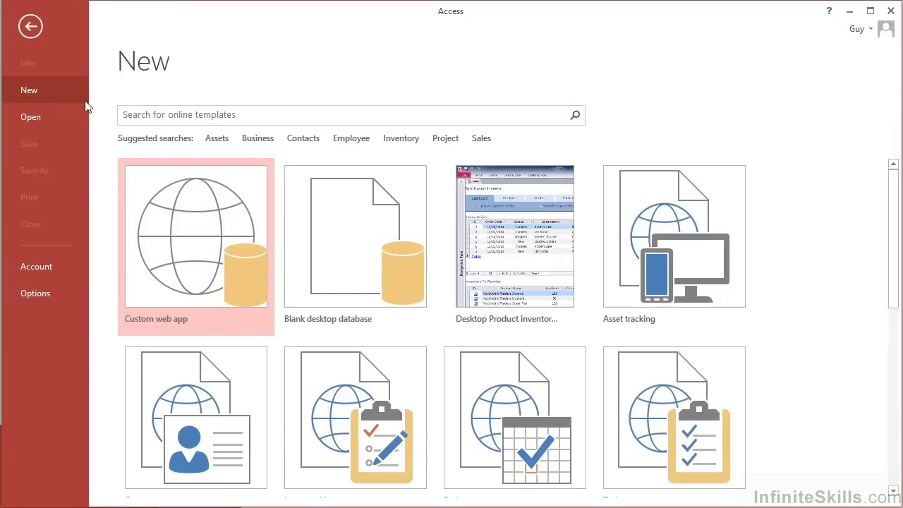
left_click(263, 116)
type("sales")
key("Return")
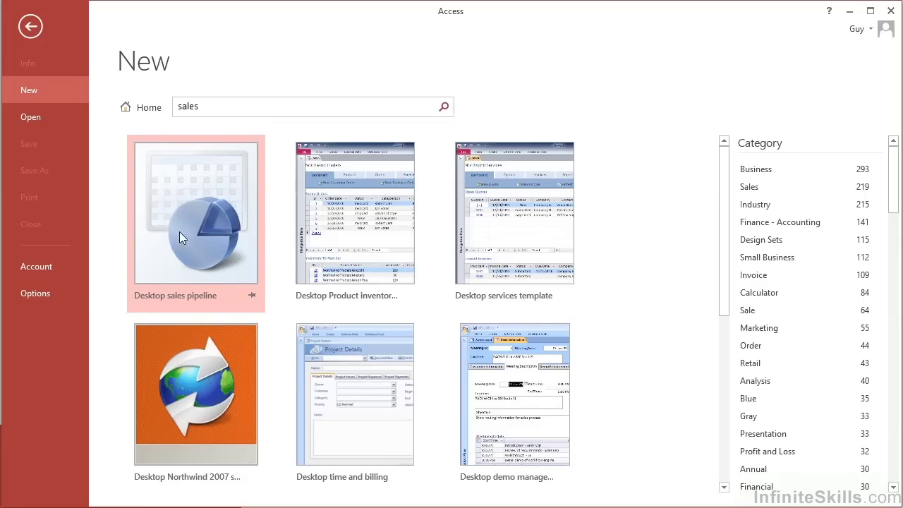
left_click(186, 219)
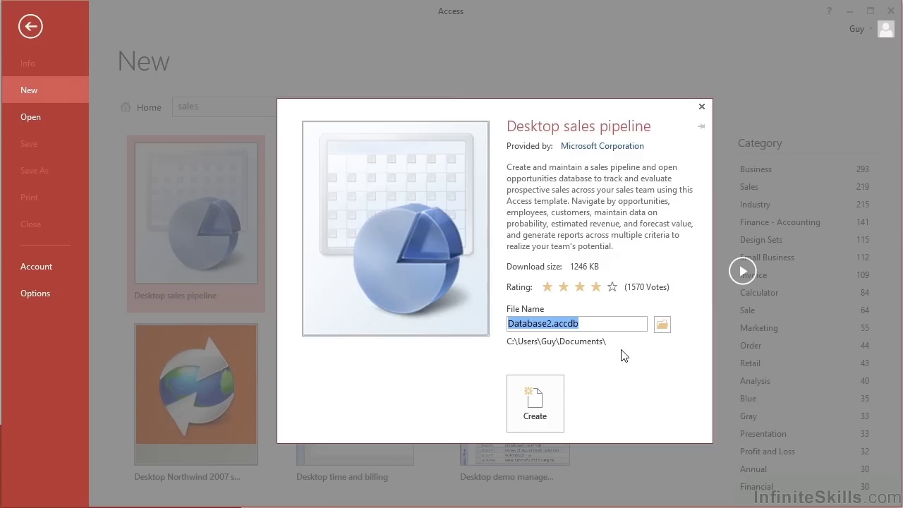
Name the new database file salesExample.accdb and create it
left_click(592, 323)
key("Left")
key("Left")
key("Left")
key("Left")
key("Left")
key("Left")
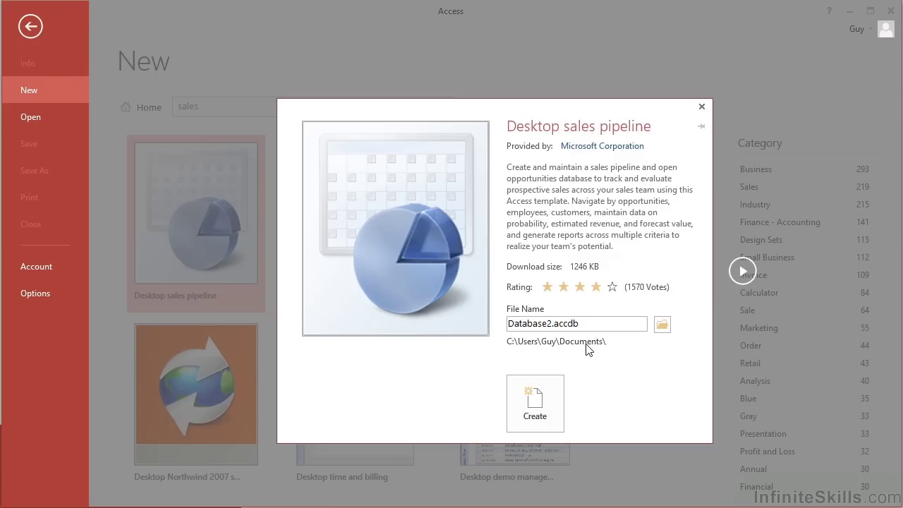
key("BackSpace")
key("BackSpace")
key("BackSpace")
key("BackSpace")
key("BackSpace")
key("BackSpace")
key("BackSpace")
key("BackSpace")
key("BackSpace")
type("salesExam")
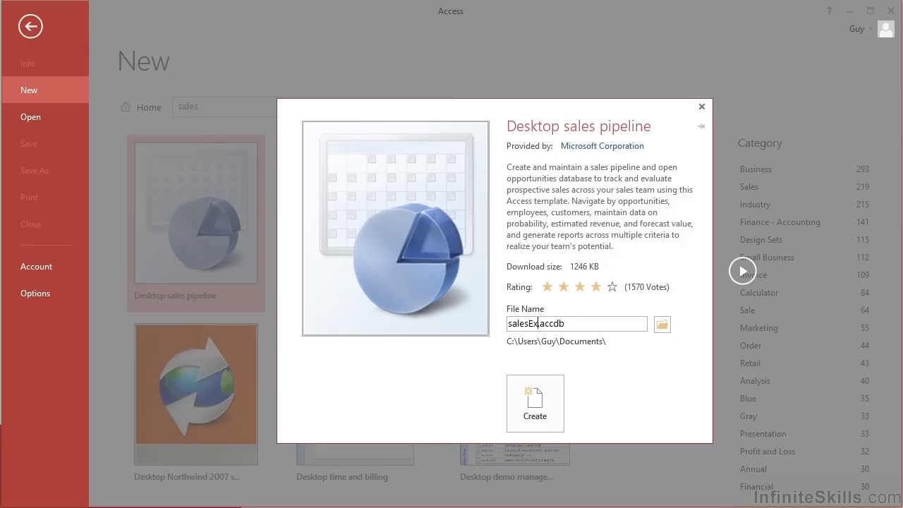
type("ple.a")
left_click(540, 400)
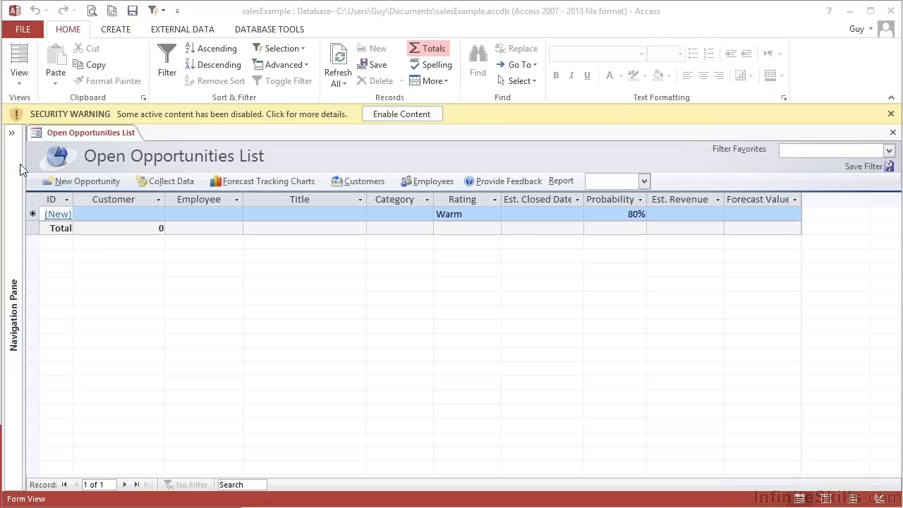
Expand the navigation pane to list All Access Objects and enable the database's active content
left_click(12, 133)
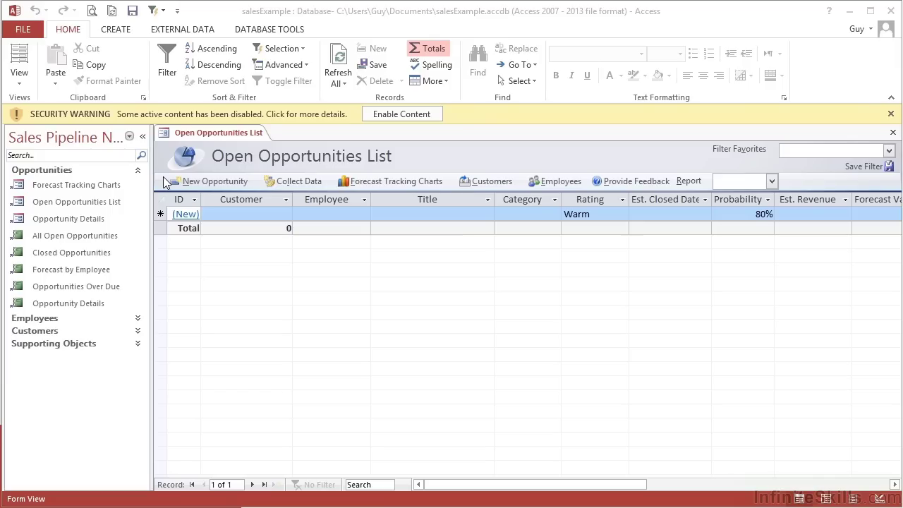
left_click(130, 137)
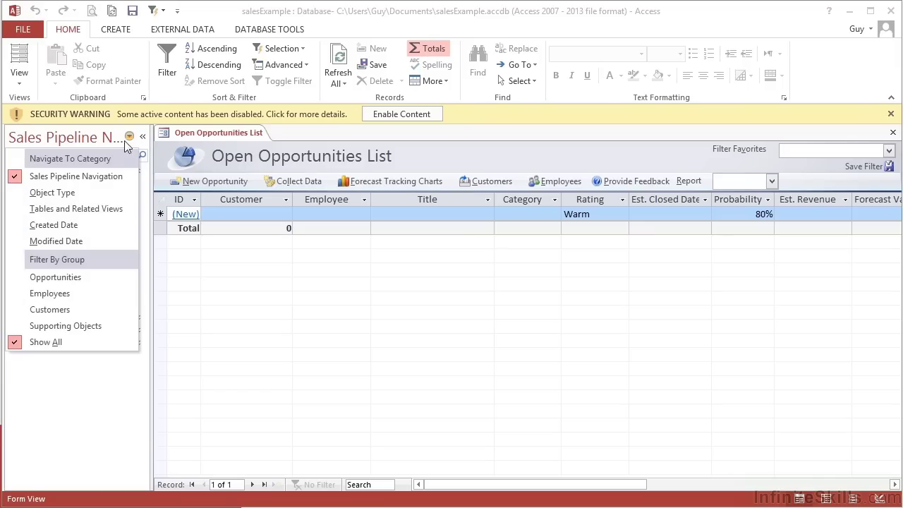
left_click(52, 192)
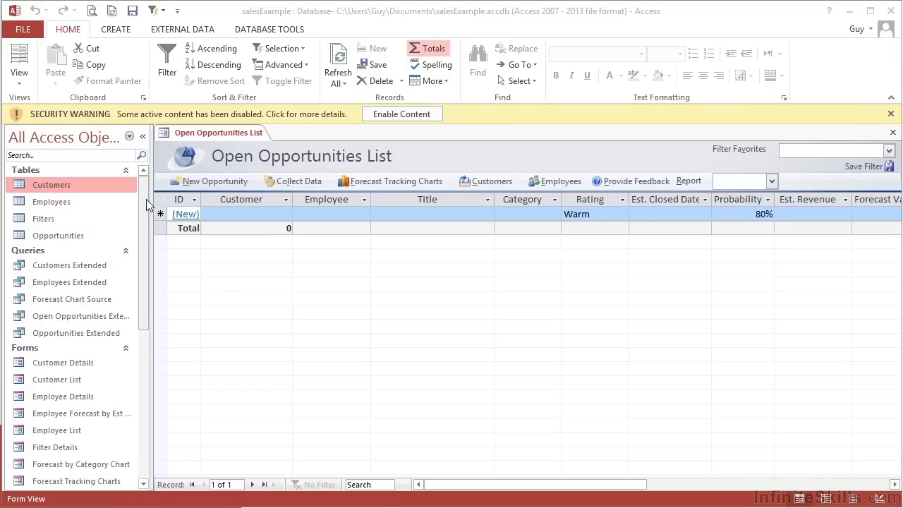
mouse_move(146, 199)
left_mouse_down()
mouse_move(143, 379)
mouse_move(143, 187)
left_mouse_up()
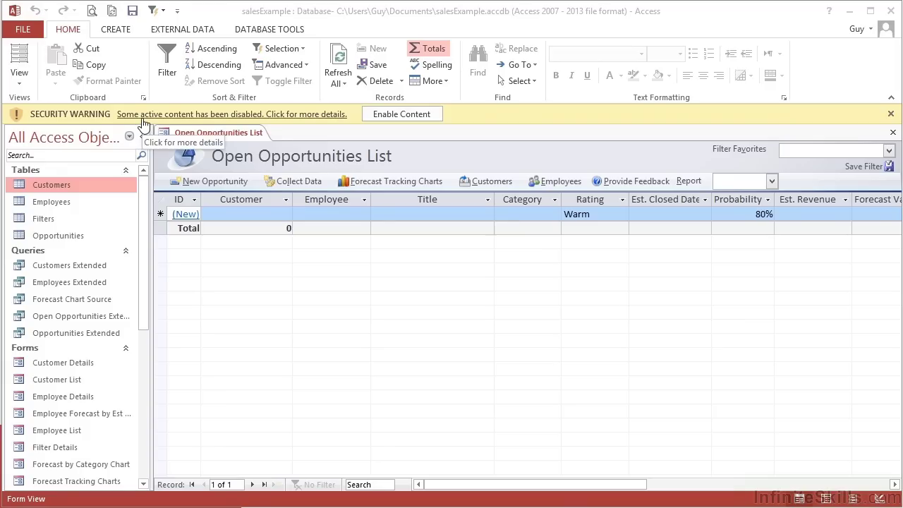
left_click(398, 115)
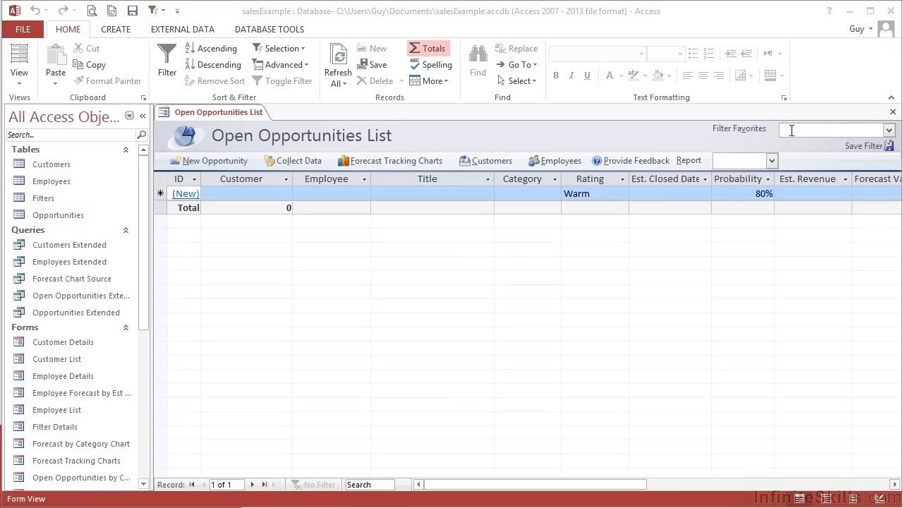
Close Open Opportunities List, switch to Sales Pipeline Navigation, and expand Employees, Customers, Supporting Objects
left_click(894, 113)
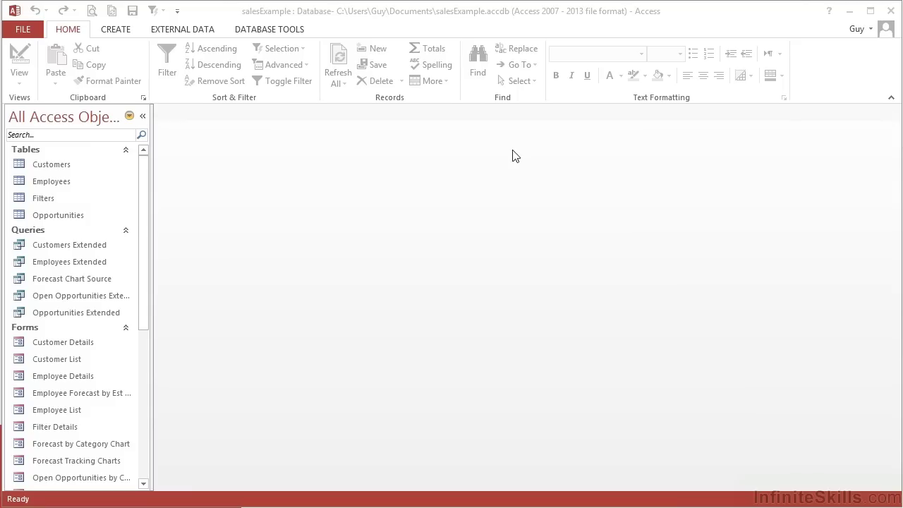
mouse_move(140, 176)
left_mouse_down()
mouse_move(155, 242)
mouse_move(147, 339)
mouse_move(146, 166)
left_mouse_up()
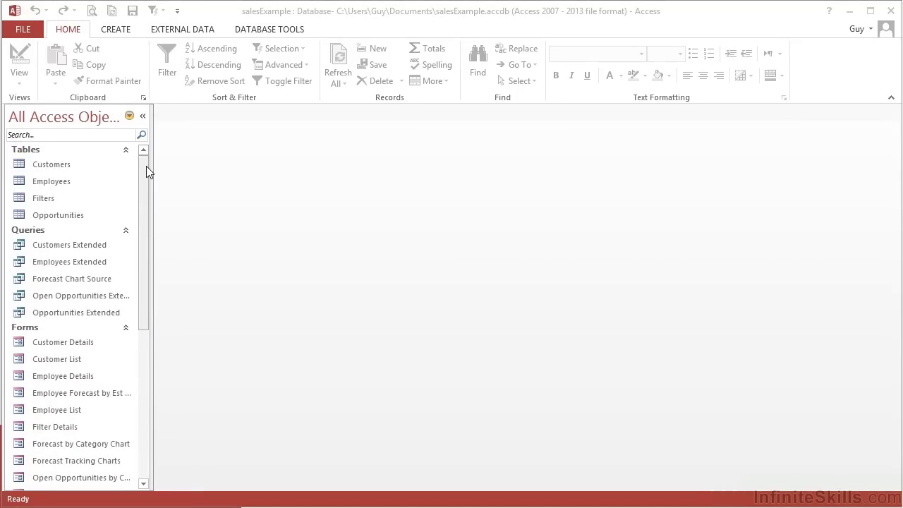
left_click(129, 117)
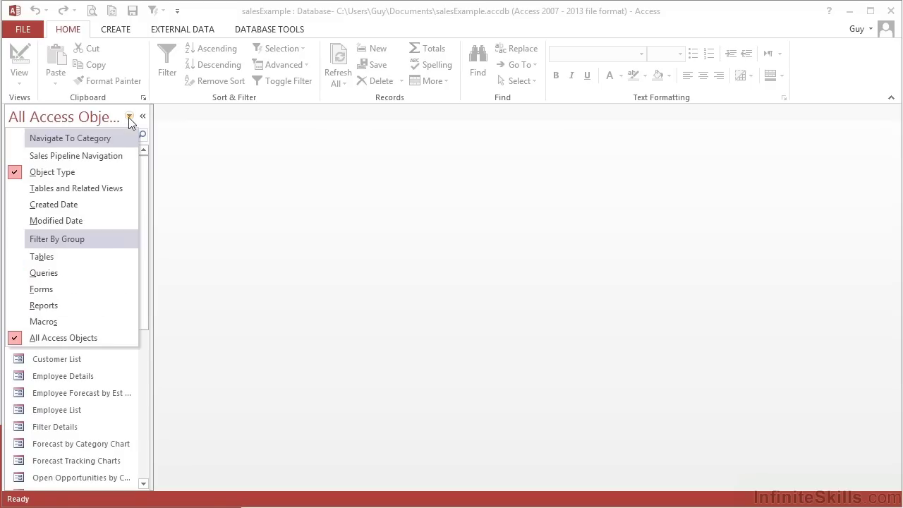
left_click(69, 158)
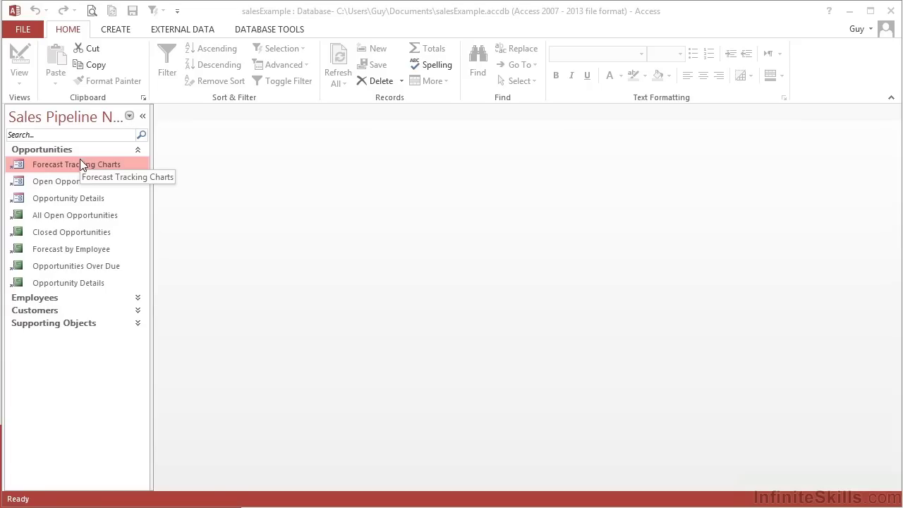
left_click(137, 298)
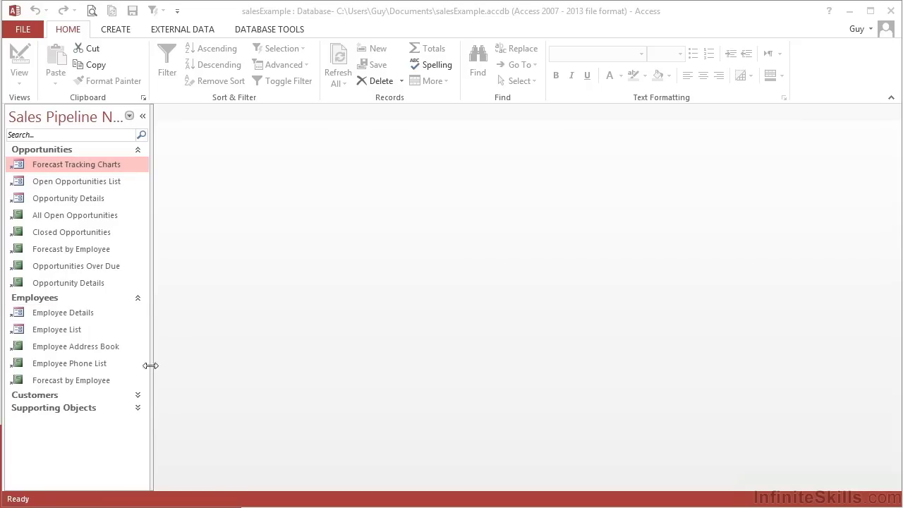
left_click(138, 397)
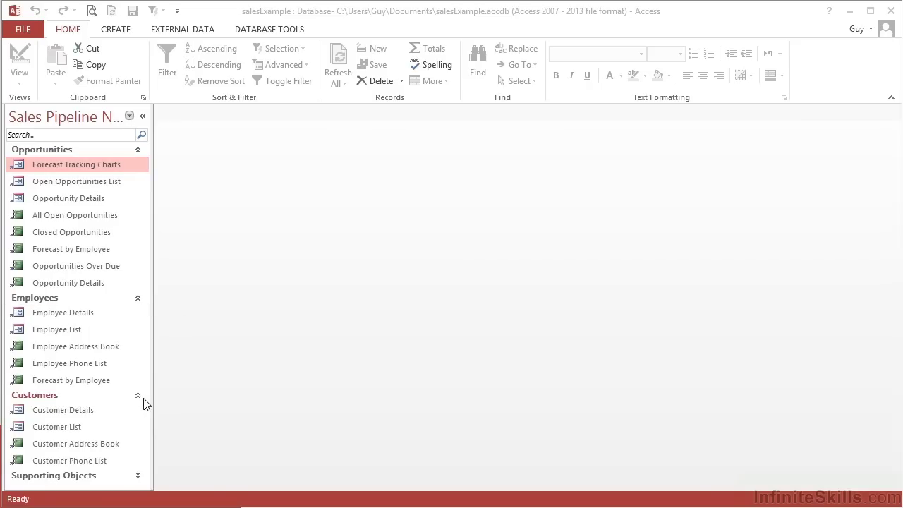
left_click(137, 476)
left_click_drag(141, 349, 141, 197)
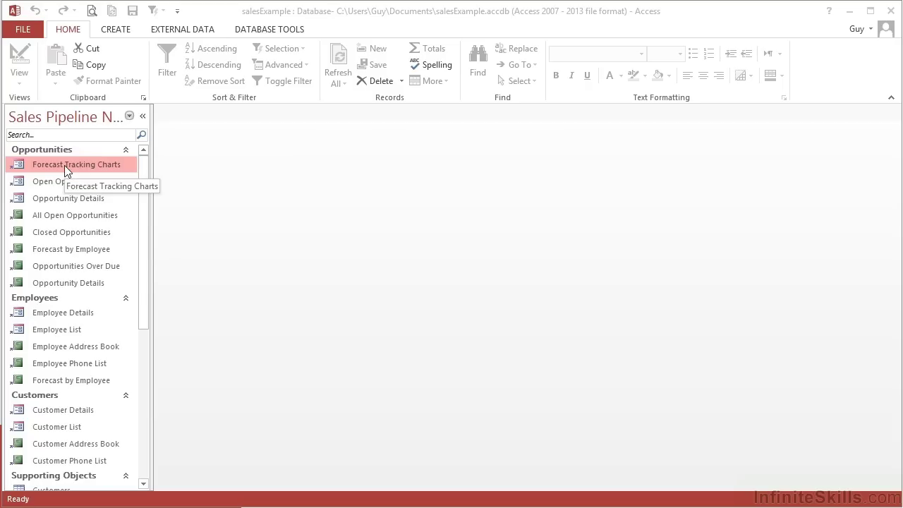
Open the empty Customers table, view its fields in Design View, return to Datasheet View, then open Info
scroll(64, 165, "down", 4)
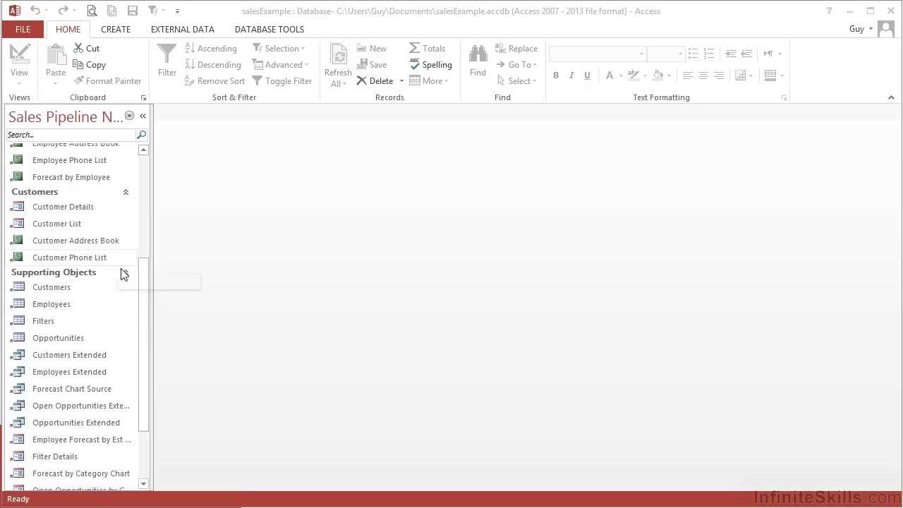
double_click(57, 291)
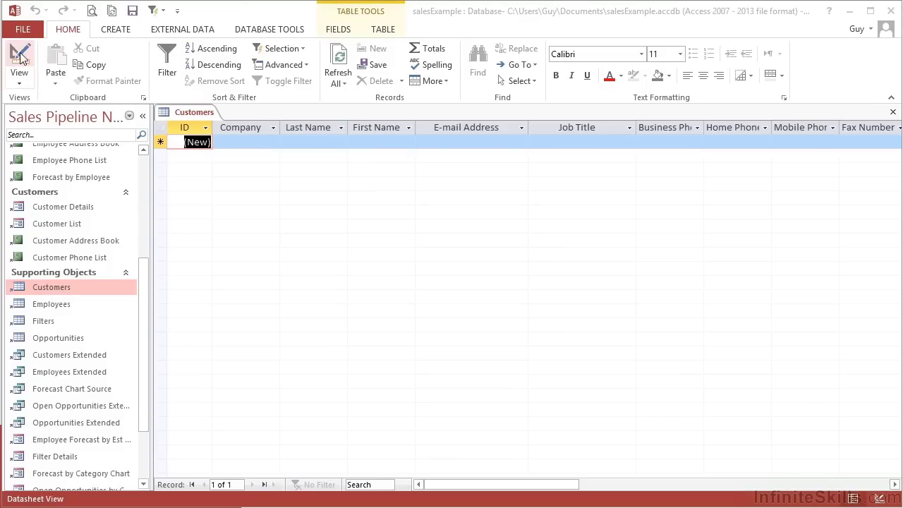
left_click(20, 56)
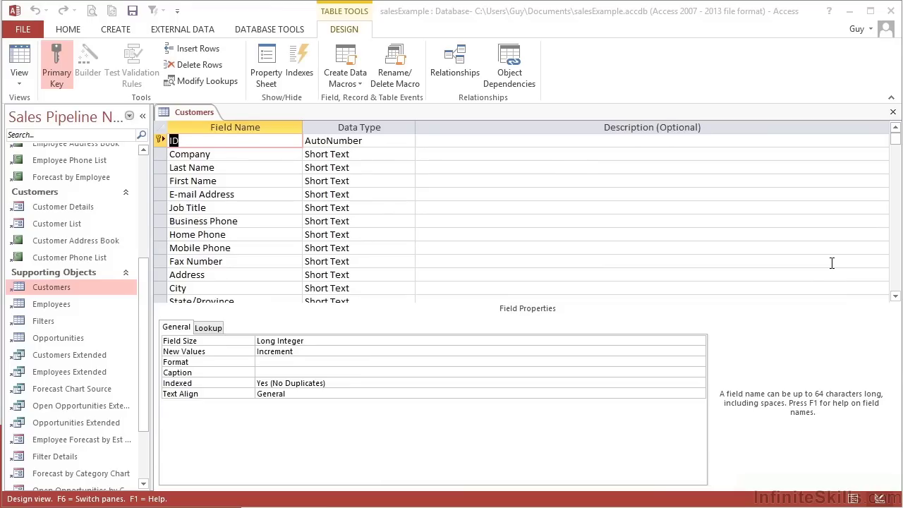
left_click(24, 60)
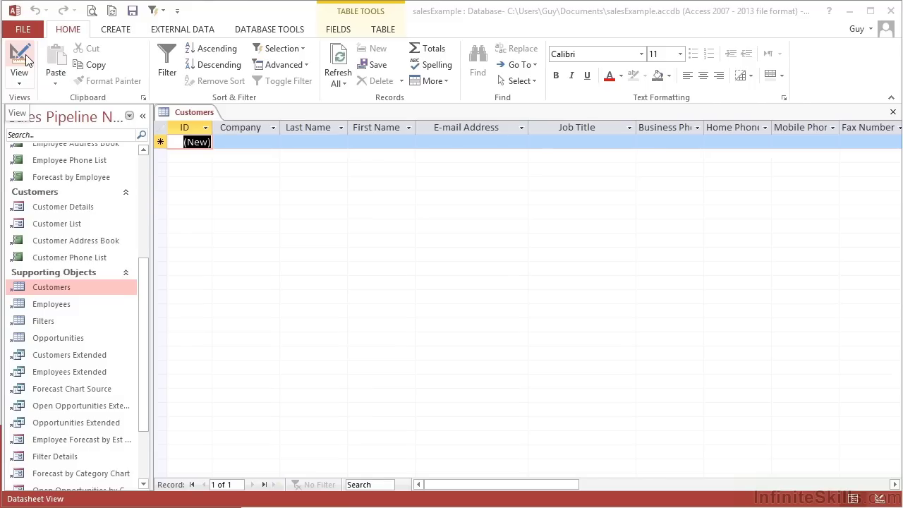
left_click(23, 29)
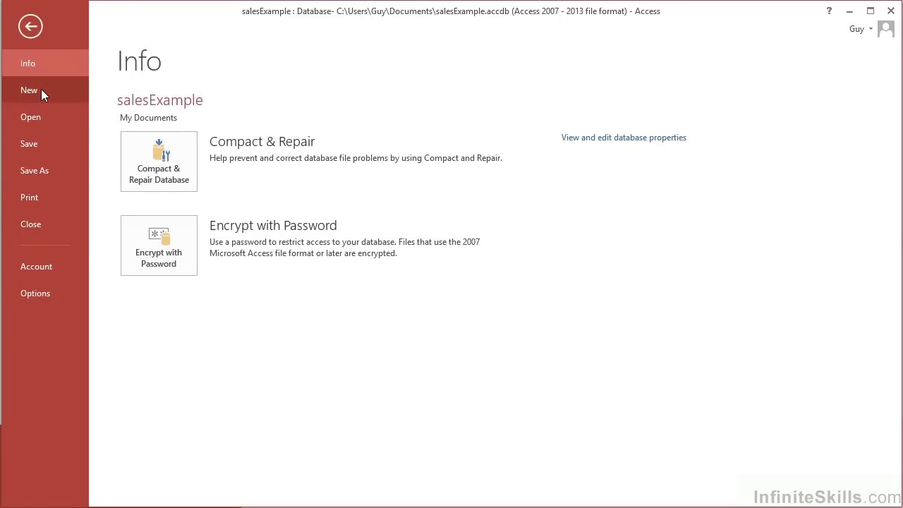
Return to the New page, browse its template tiles, and focus the online template search box
left_click(41, 89)
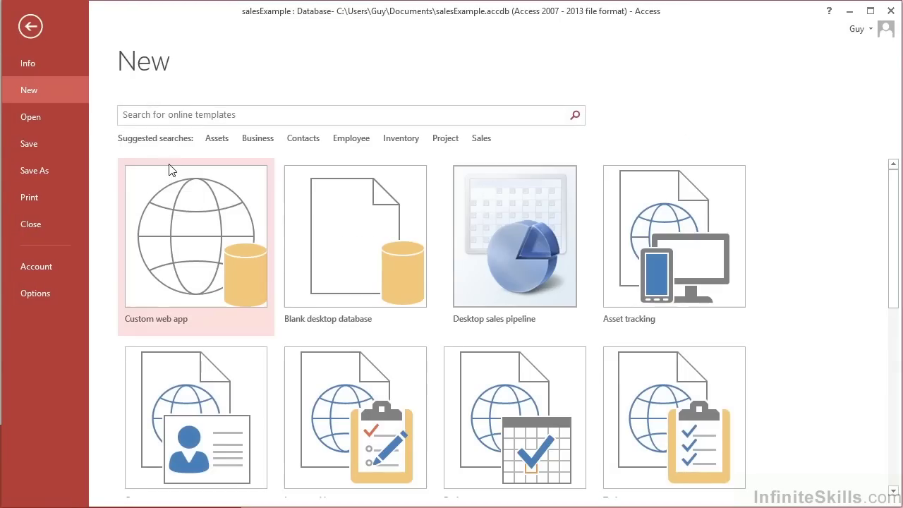
scroll(631, 369, "down", 3)
scroll(562, 389, "up", 3)
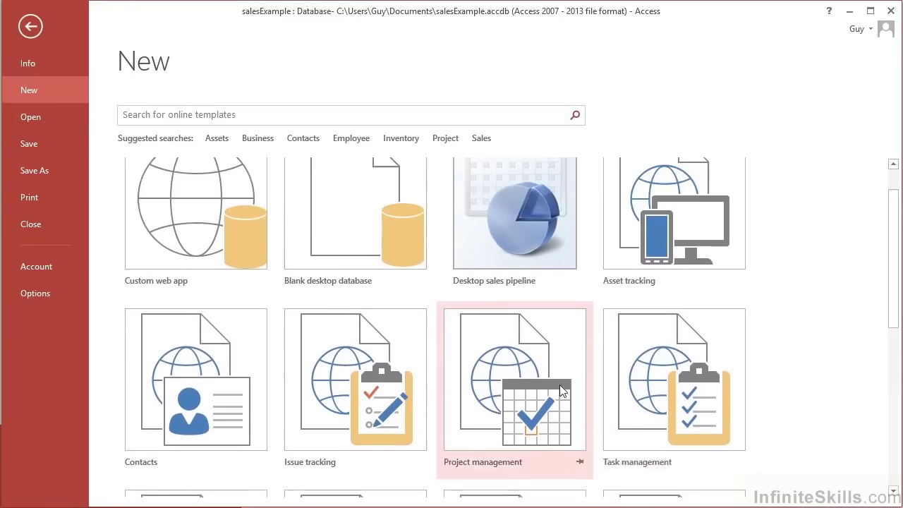
left_click(299, 117)
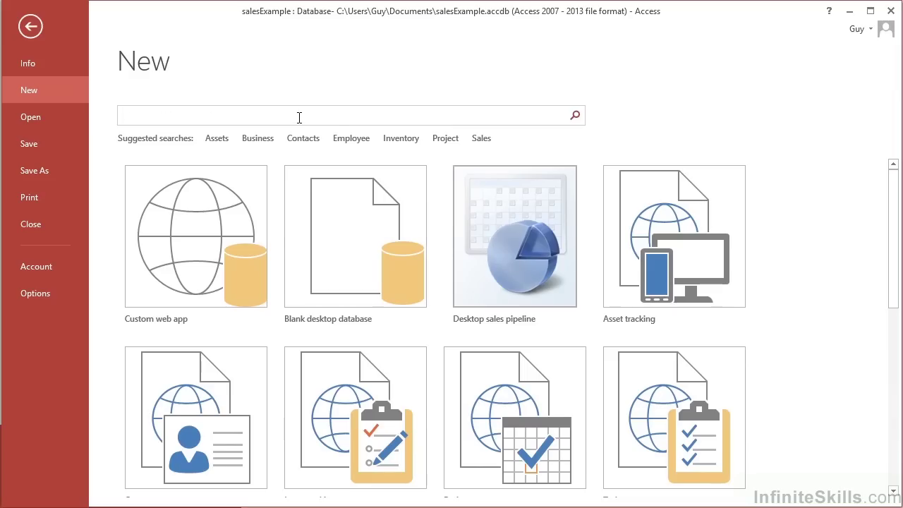